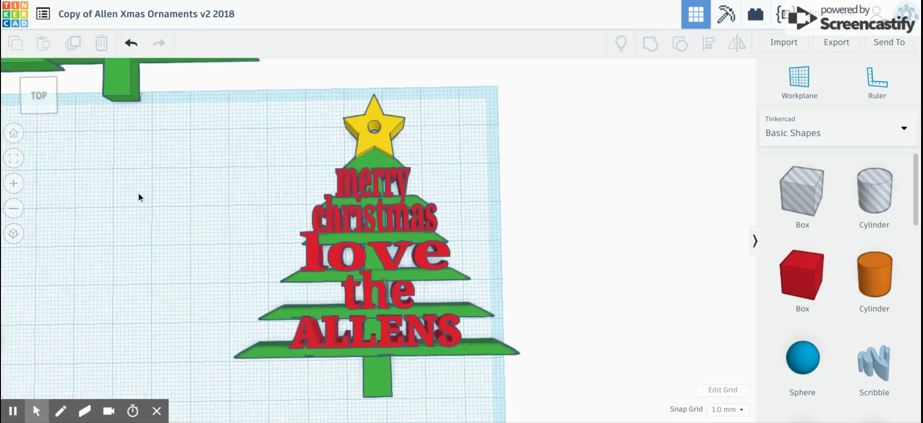
pyautogui.click(137, 187)
pyautogui.moveTo(139, 166); pyautogui.dragTo(146, 126, button='right')
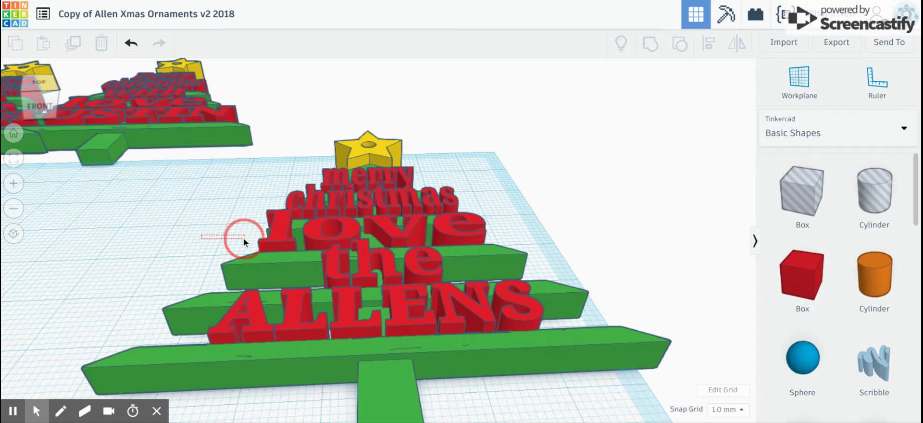
pyautogui.moveTo(207, 227); pyautogui.dragTo(75, 198, button='right')
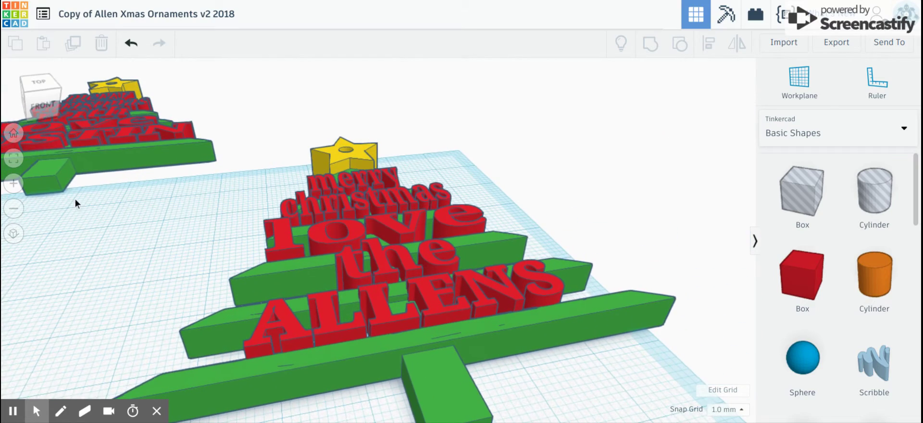
# Duplicate the horizontal green branch three times up the trunk, spacing the copies 12 mm apart
pyautogui.click(14, 134)
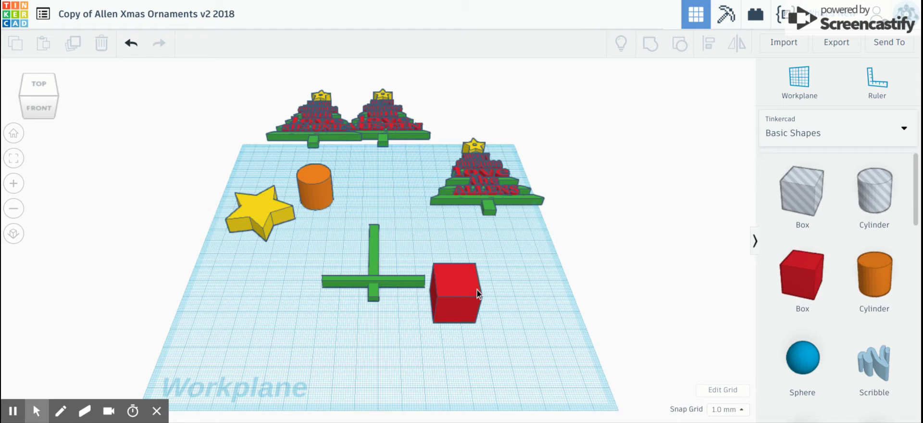
pyautogui.click(455, 289)
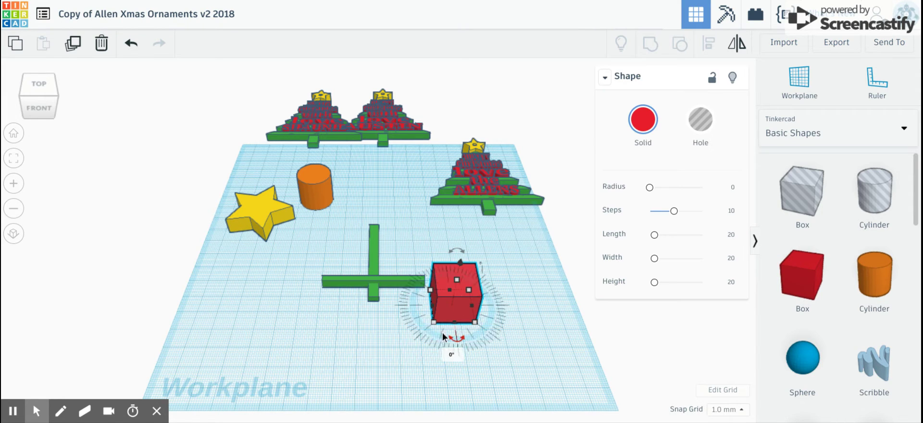
pyautogui.click(388, 278)
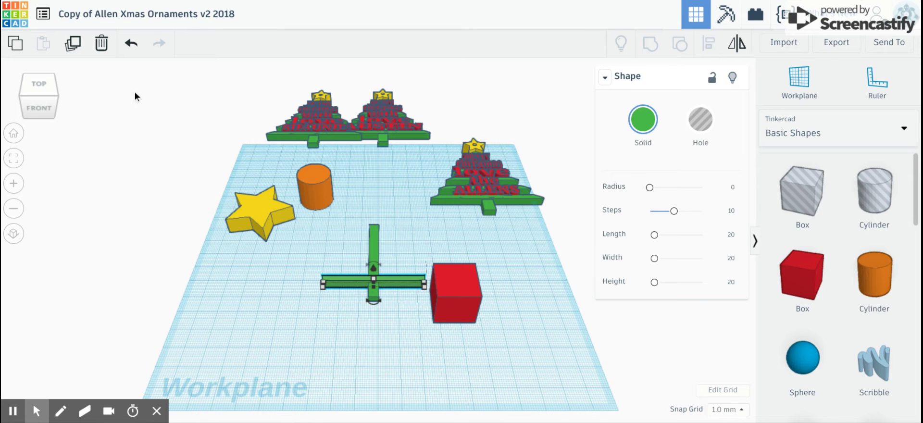
pyautogui.click(73, 44)
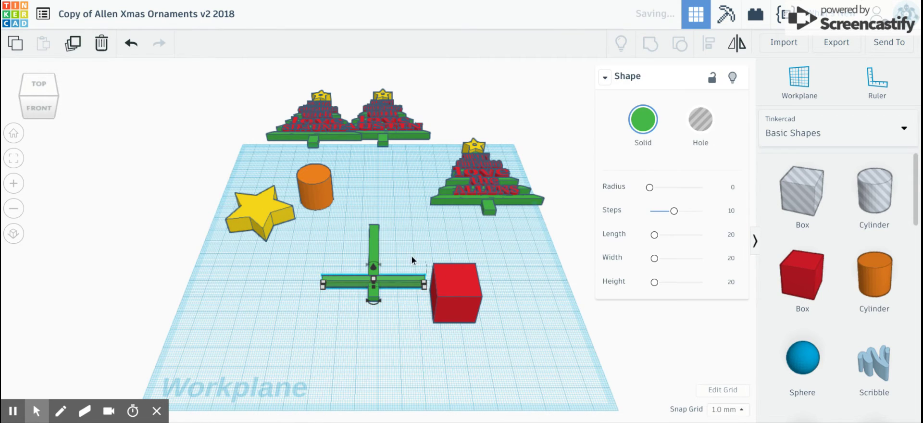
pyautogui.moveTo(393, 281); pyautogui.dragTo(391, 266)
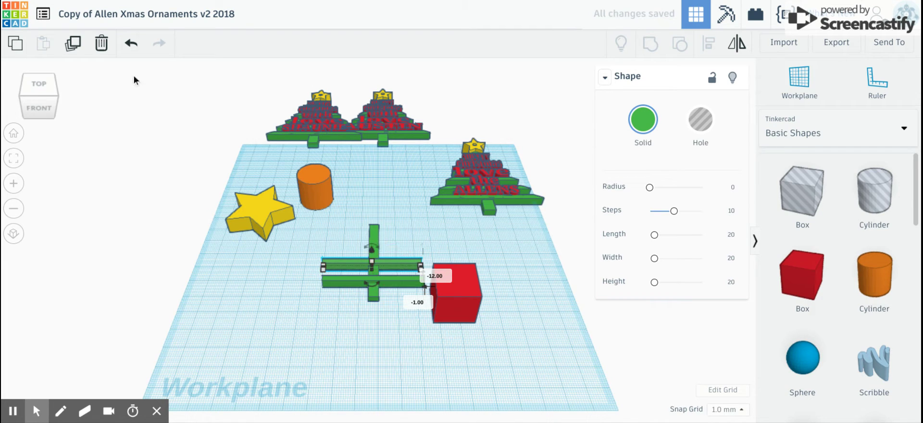
pyautogui.click(73, 43)
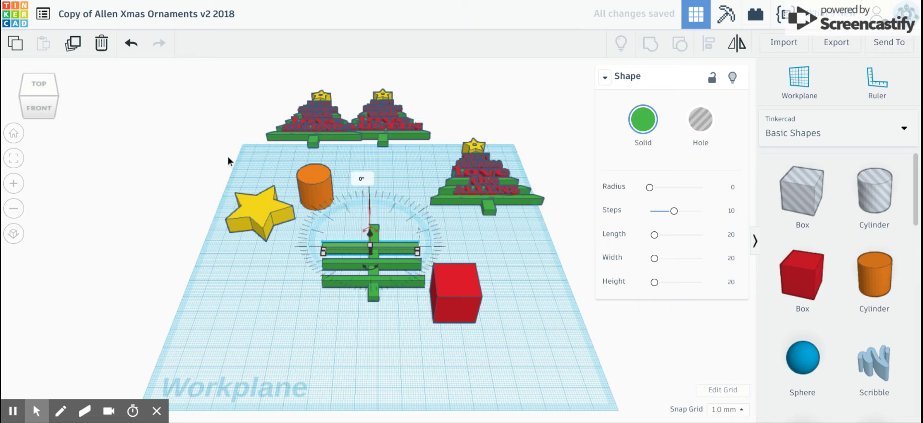
pyautogui.click(74, 46)
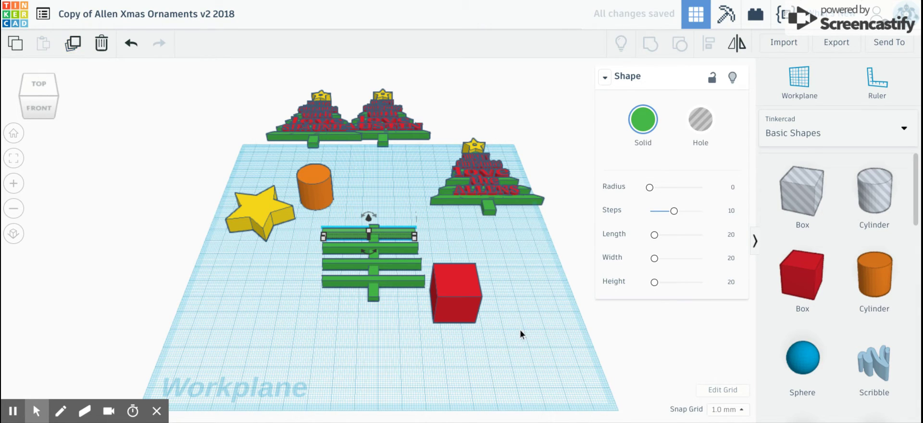
# Align the four green branches to the horizontal centre of the trunk, with the trunk as the fixed reference
pyautogui.moveTo(401, 348); pyautogui.dragTo(400, 386, button='right')
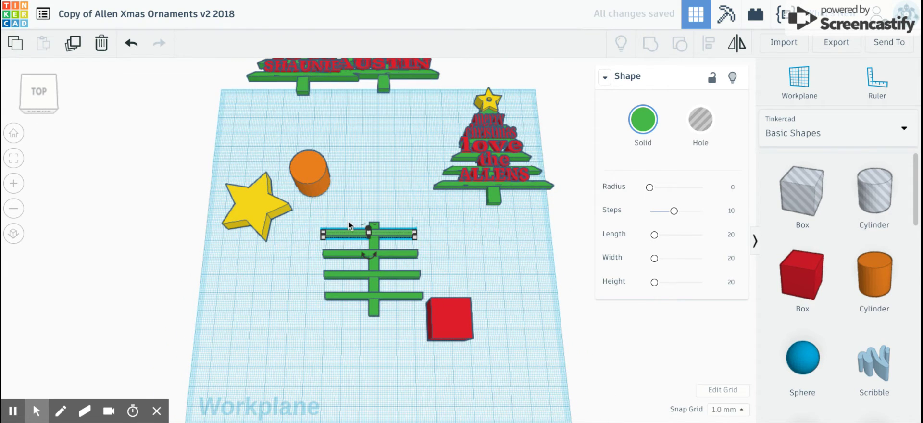
pyautogui.click(331, 214)
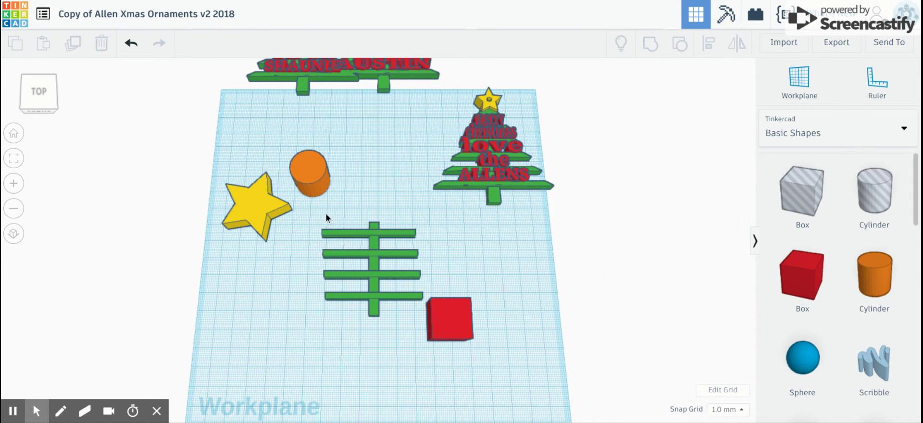
pyautogui.moveTo(325, 213); pyautogui.dragTo(405, 315)
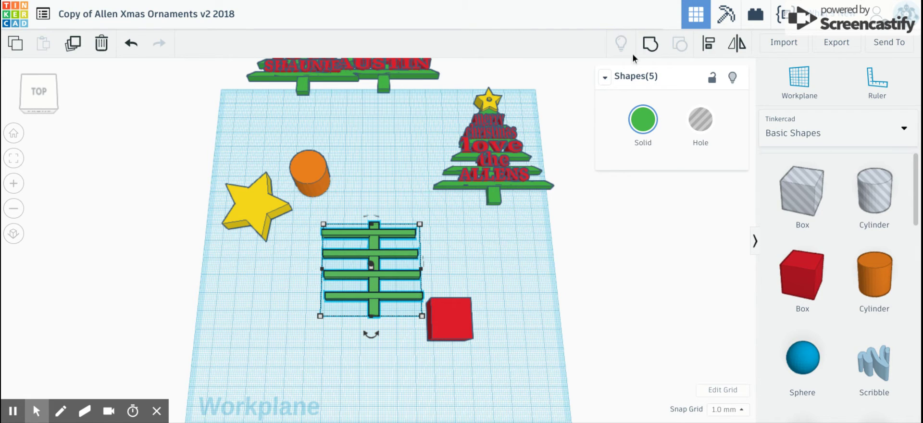
pyautogui.click(709, 44)
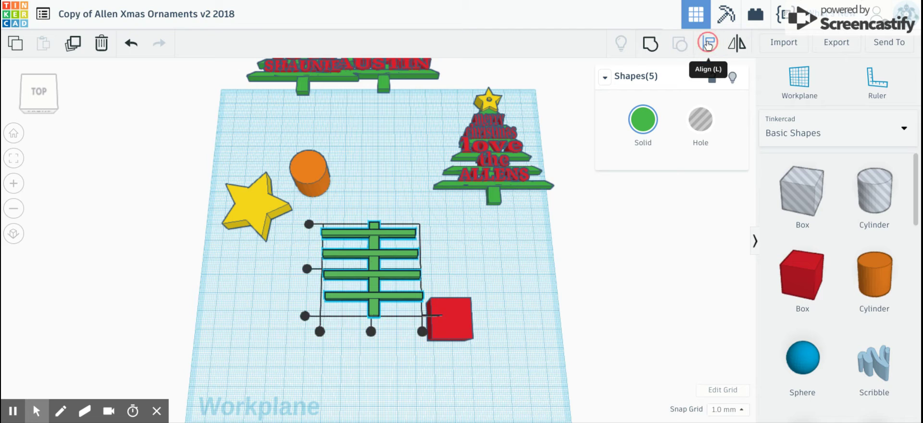
pyautogui.click(374, 307)
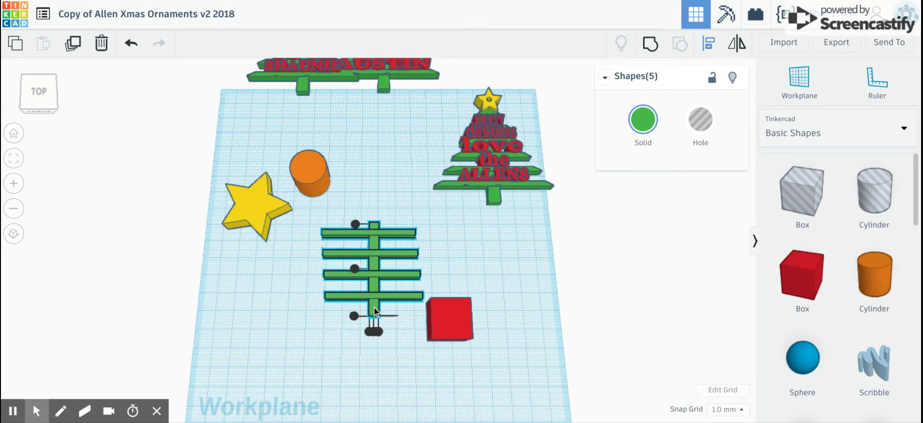
pyautogui.scroll(5, 385, 345)
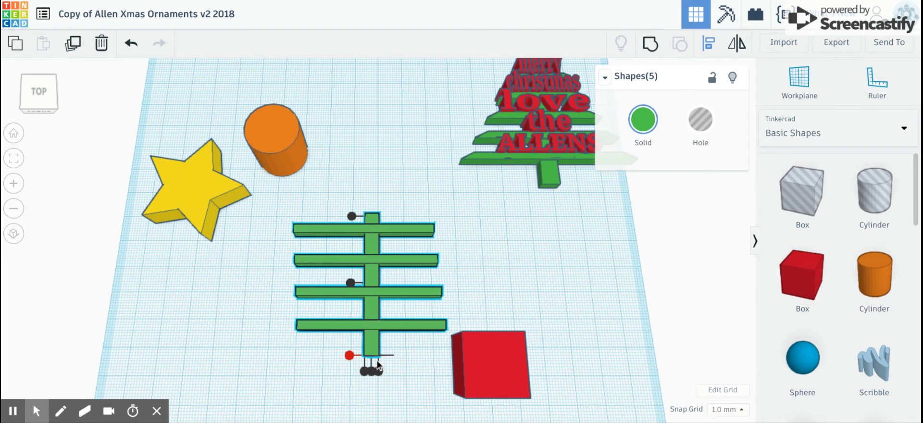
pyautogui.click(370, 372)
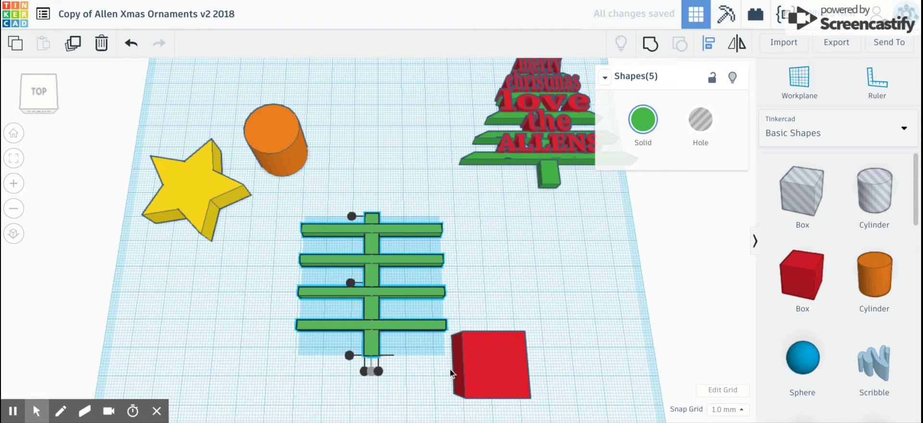
pyautogui.click(509, 247)
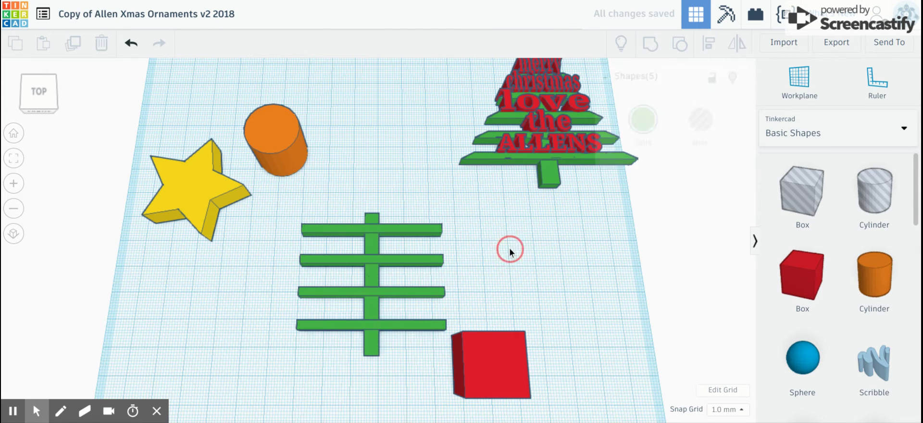
# Stretch the red box beside the tree to a length of 50 mm
pyautogui.click(498, 347)
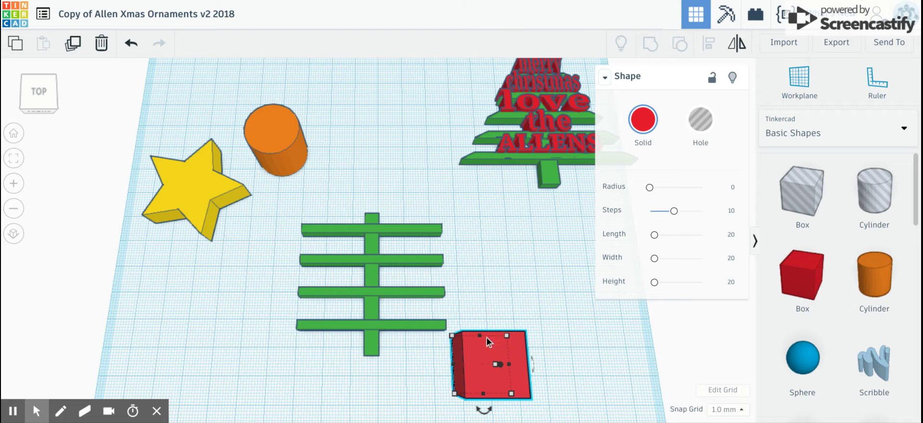
pyautogui.moveTo(478, 336); pyautogui.dragTo(486, 258)
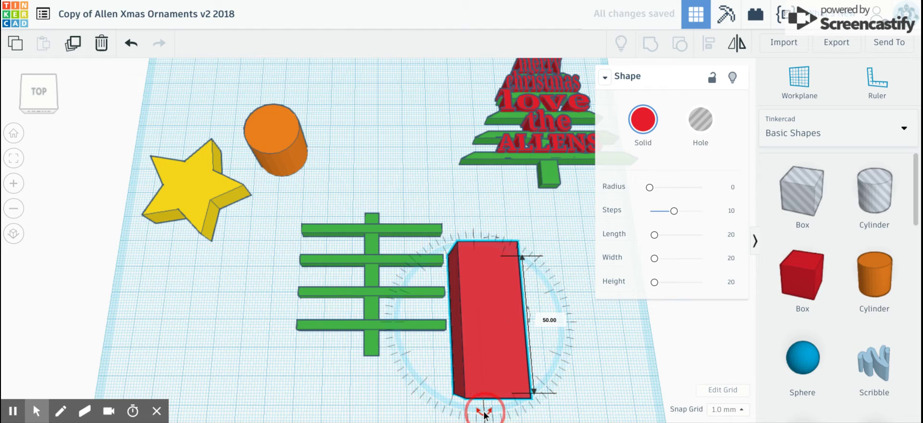
pyautogui.moveTo(485, 414); pyautogui.dragTo(508, 398)
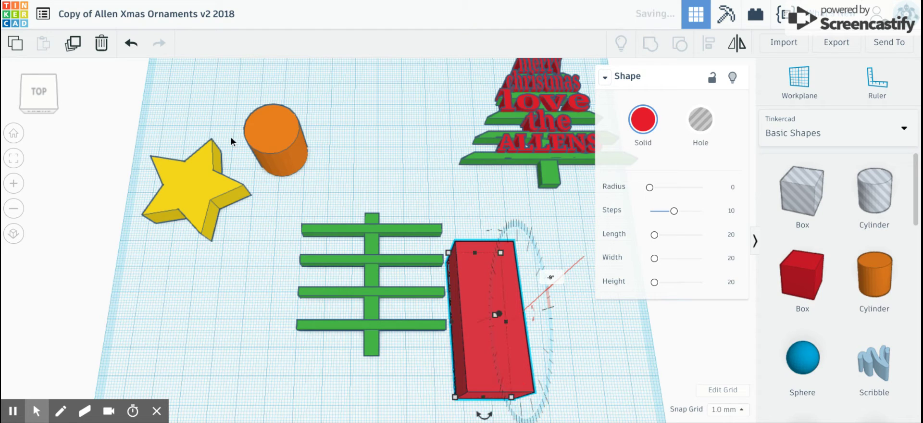
pyautogui.click(132, 44)
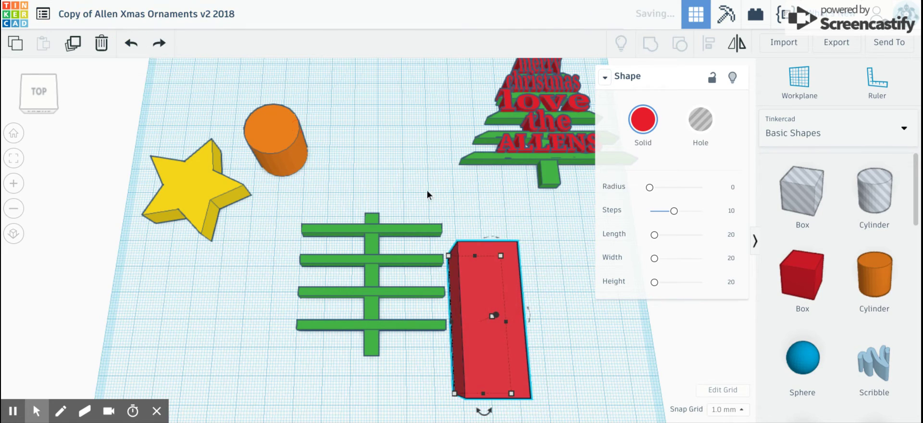
# Rotate the red box 22.5° and fit it diagonally over the branches' right ends, extending its overall length to 69.85 mm
pyautogui.moveTo(606, 327); pyautogui.dragTo(598, 295, button='right')
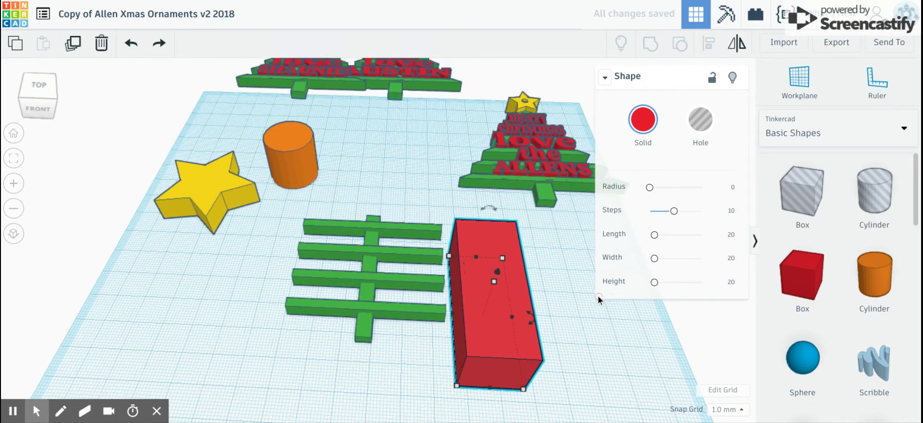
pyautogui.moveTo(531, 318); pyautogui.dragTo(549, 313)
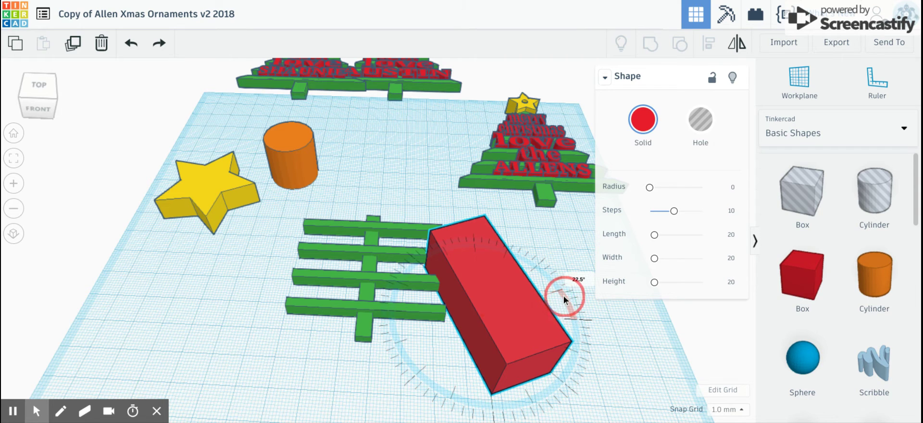
pyautogui.moveTo(563, 295); pyautogui.dragTo(468, 246)
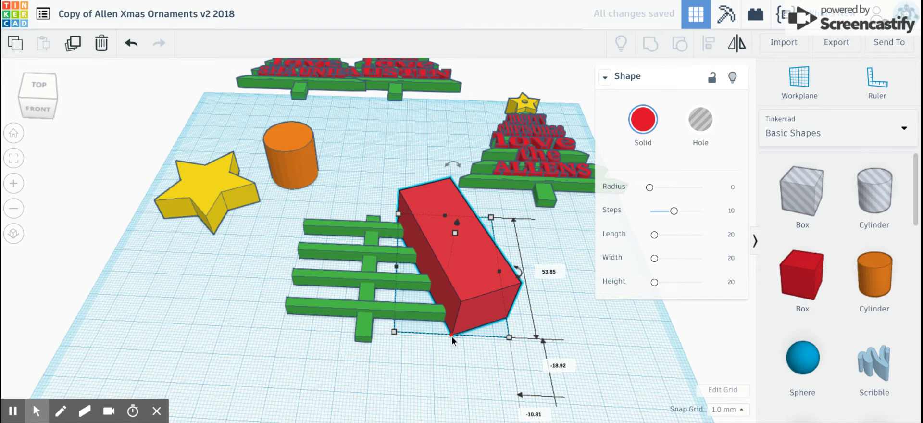
pyautogui.moveTo(452, 336); pyautogui.dragTo(459, 377)
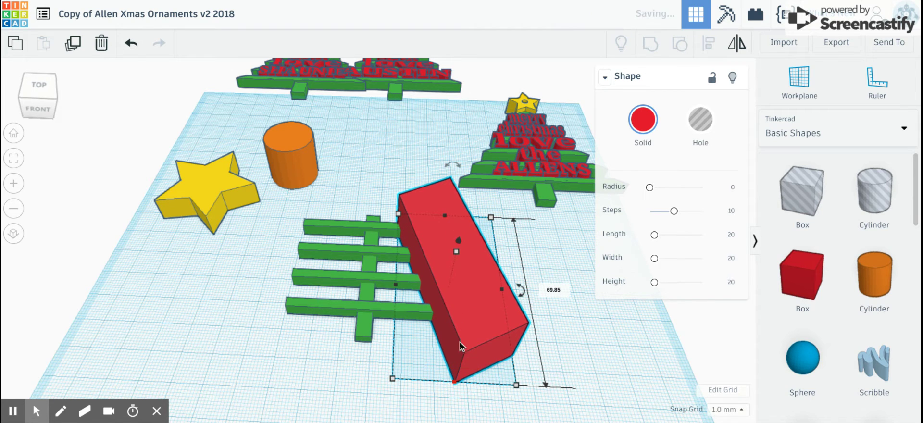
pyautogui.moveTo(468, 333); pyautogui.dragTo(462, 319)
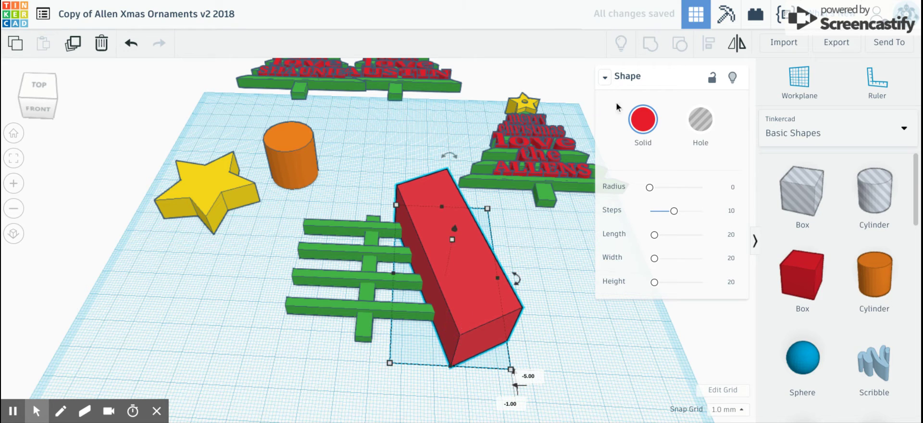
# Turn the slanted box into a hole and group it with the four branches to trim their right ends
pyautogui.click(701, 126)
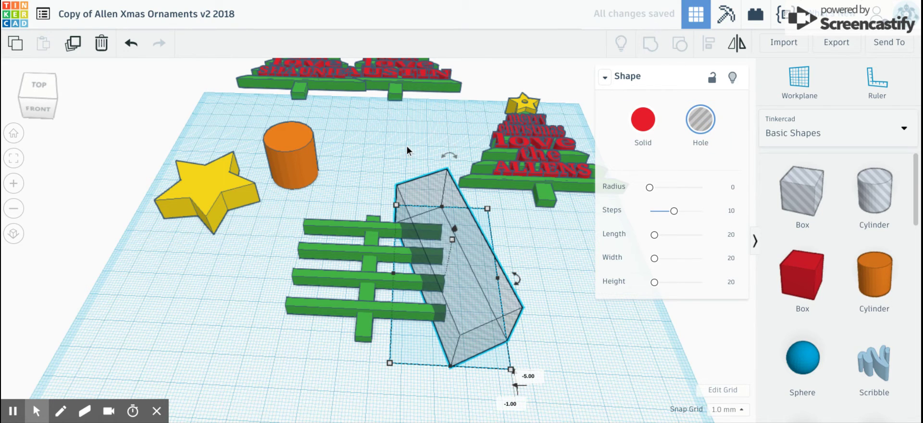
pyautogui.moveTo(407, 146); pyautogui.dragTo(446, 338)
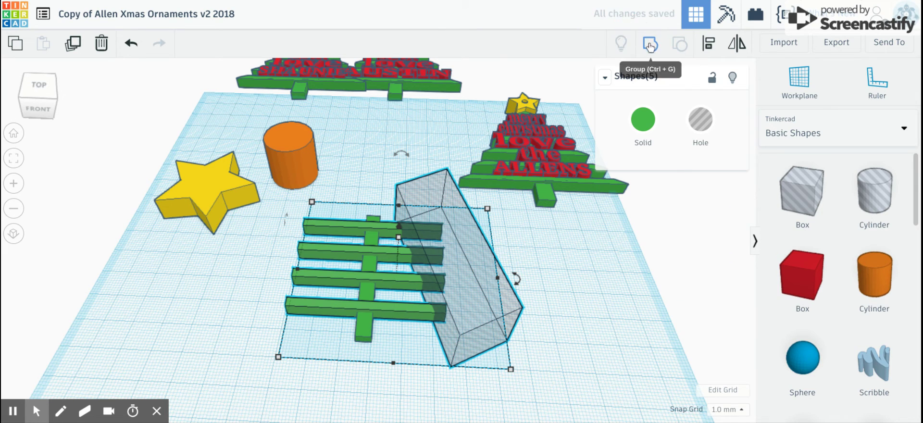
pyautogui.click(650, 44)
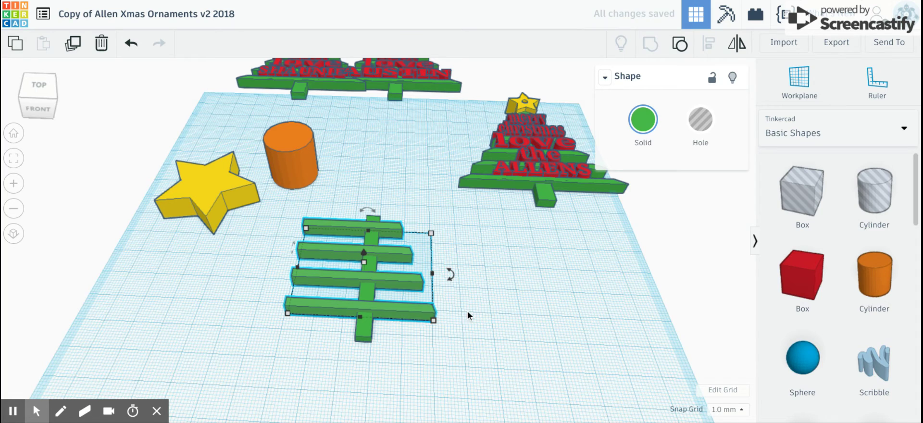
# Add a Text shape, place it over the tree's lower branches and narrow it to 46 mm
pyautogui.moveTo(468, 311); pyautogui.dragTo(469, 360, button='right')
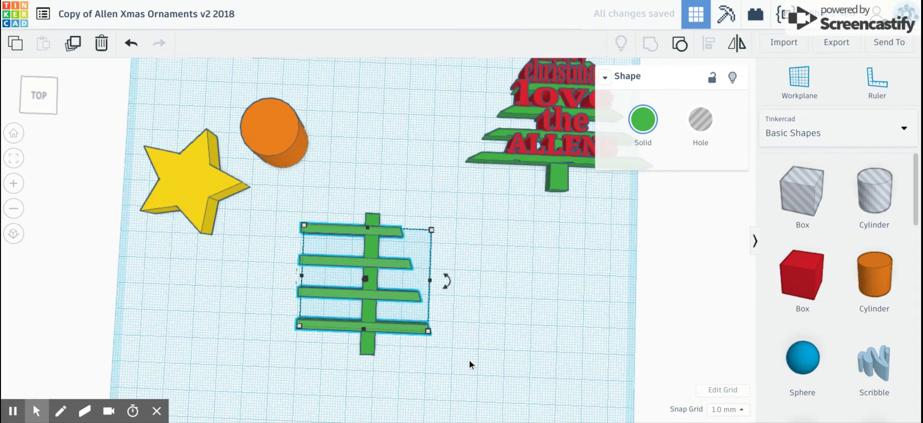
pyautogui.scroll(-4, 812, 290)
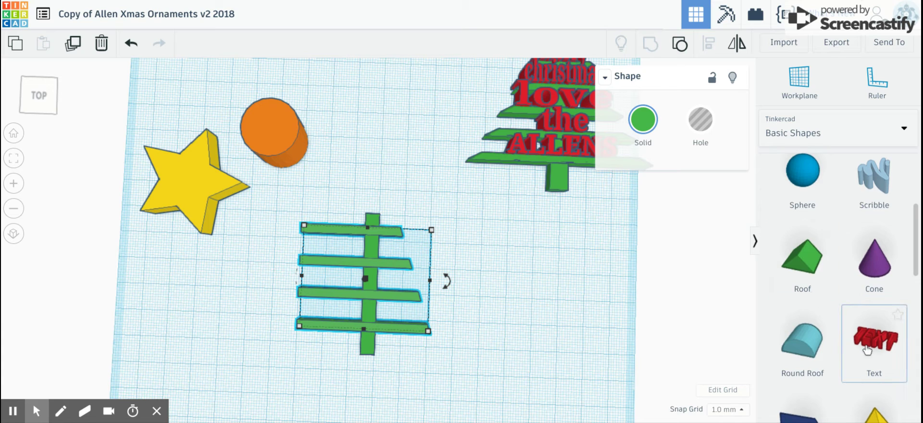
pyautogui.moveTo(874, 344); pyautogui.dragTo(526, 332)
pyautogui.click(491, 326)
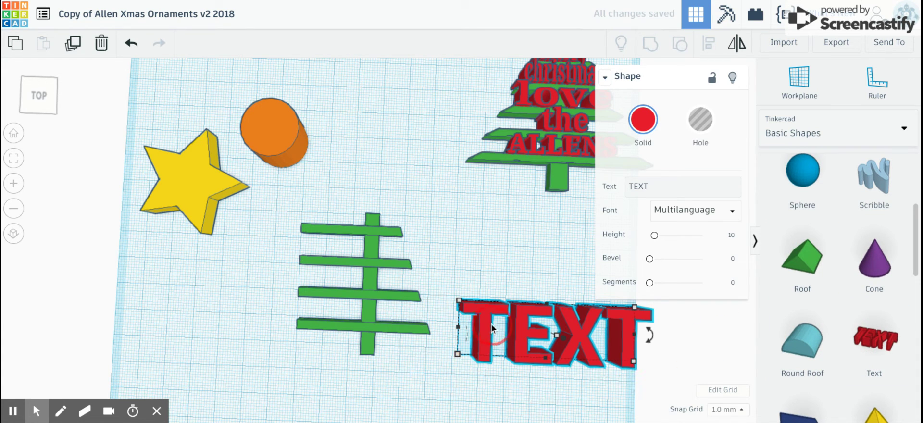
pyautogui.moveTo(427, 317); pyautogui.dragTo(426, 317)
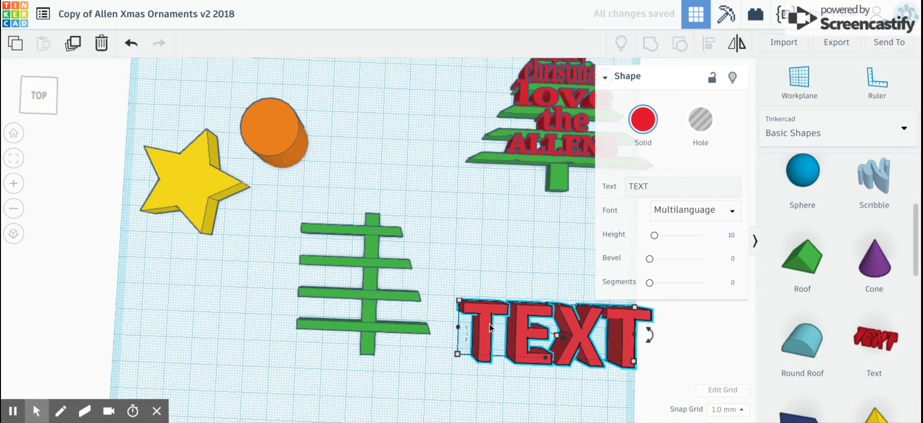
pyautogui.moveTo(489, 324); pyautogui.dragTo(308, 295)
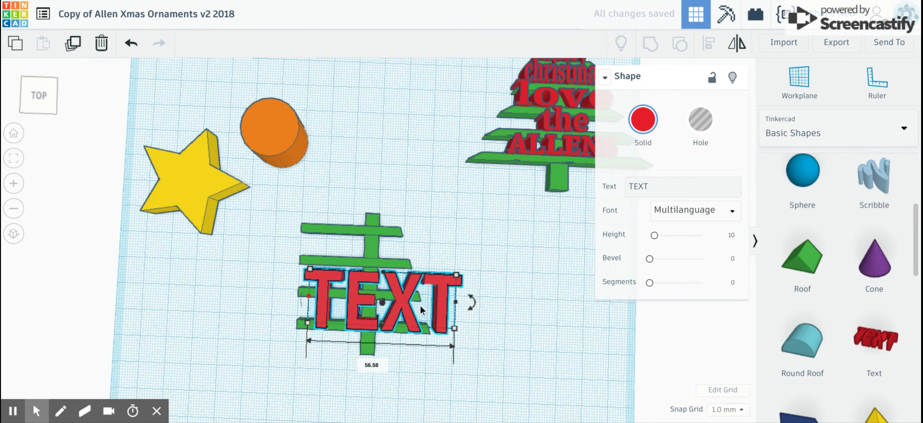
pyautogui.moveTo(456, 302); pyautogui.dragTo(427, 301)
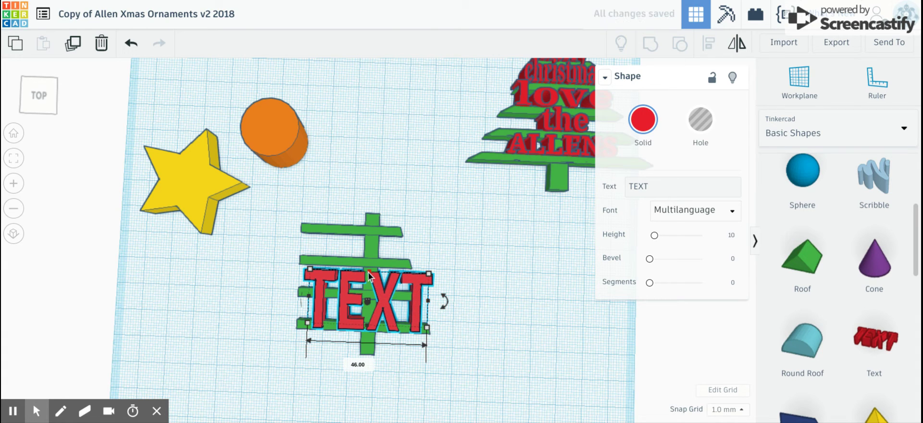
# Reduce the text's letter height to 9.56 mm over the lowest branch and change its wording to the family name in capitals
pyautogui.moveTo(369, 275); pyautogui.dragTo(369, 304)
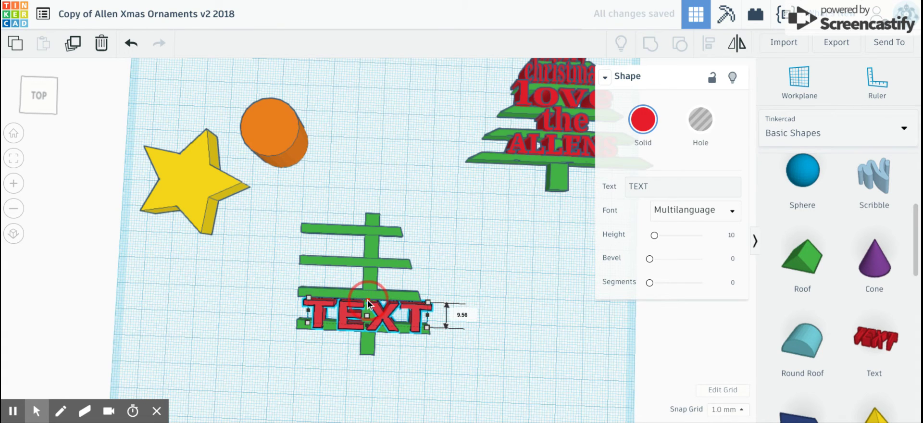
pyautogui.click(666, 186)
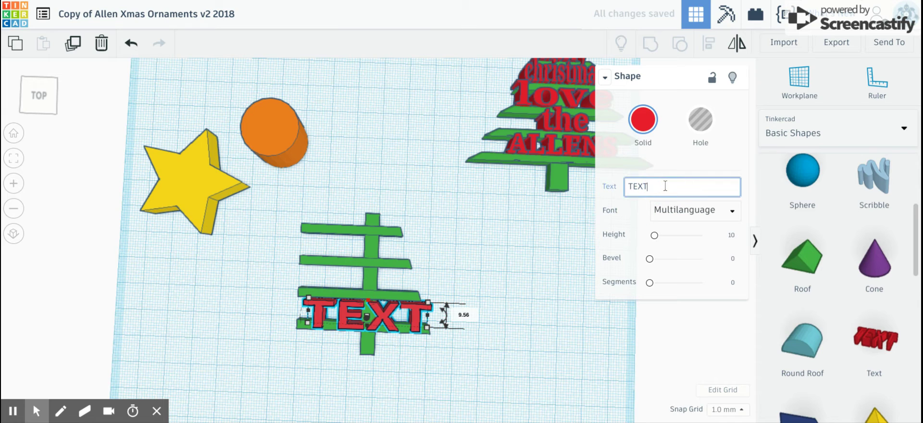
pyautogui.doubleClick(665, 186)
pyautogui.write('ALLENS')
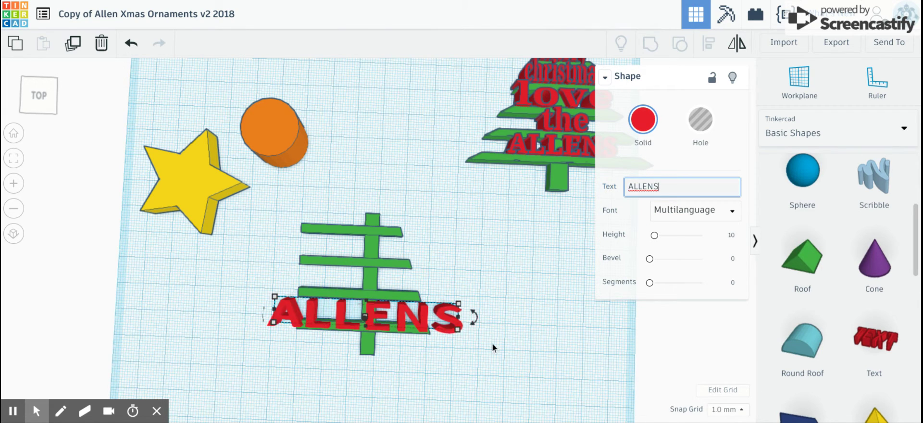
# Narrow the family-name text from both ends to 54 mm
pyautogui.click(458, 322)
pyautogui.moveTo(458, 322); pyautogui.dragTo(435, 319)
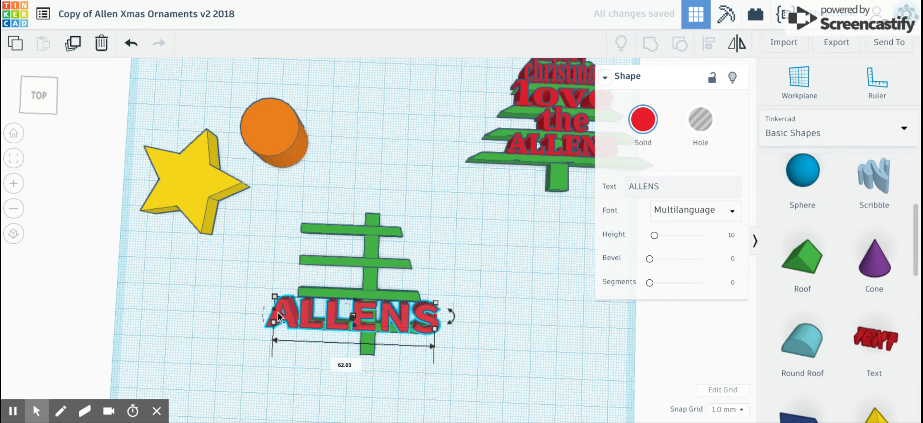
pyautogui.moveTo(274, 310); pyautogui.dragTo(295, 311)
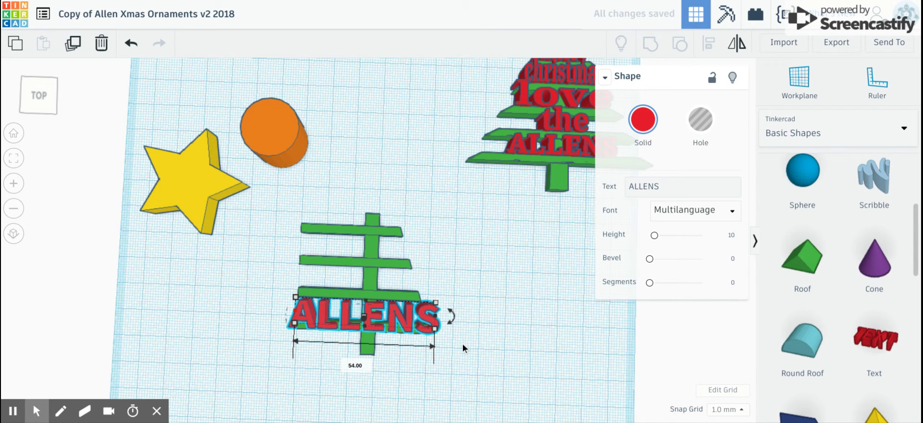
# Stretch the family-name text upward to overlap the branch above it and narrow it from both ends to 47 mm
pyautogui.moveTo(462, 343); pyautogui.dragTo(467, 359, button='right')
pyautogui.scroll(3, 467, 359)
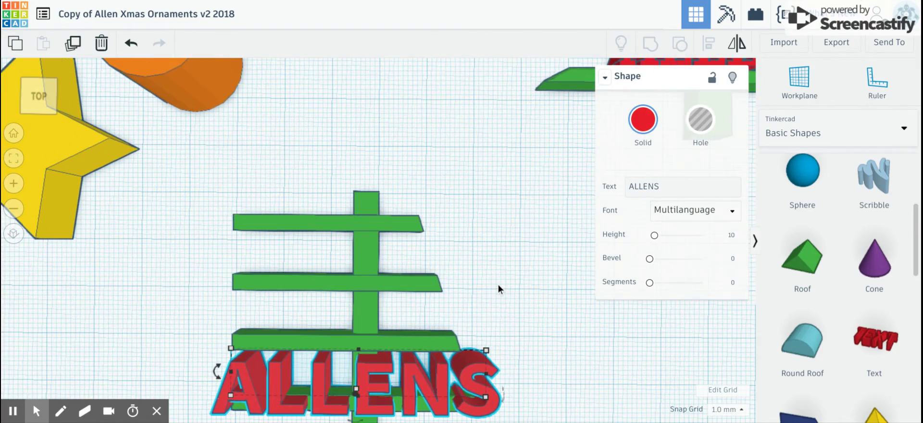
pyautogui.moveTo(498, 284); pyautogui.dragTo(470, 199, button='middle')
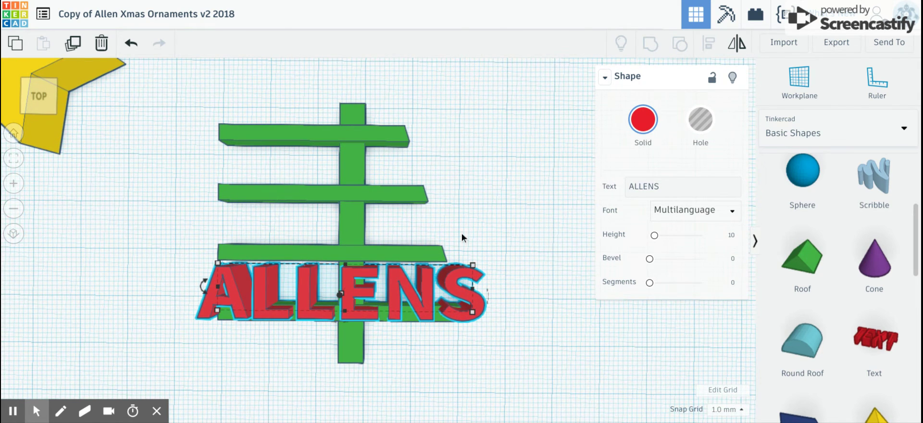
pyautogui.click(345, 266)
pyautogui.moveTo(345, 266); pyautogui.dragTo(345, 256)
pyautogui.moveTo(439, 382)
pyautogui.mouseDown(button='right')
pyautogui.moveTo(437, 366)
pyautogui.moveTo(439, 373)
pyautogui.mouseUp(button='right')
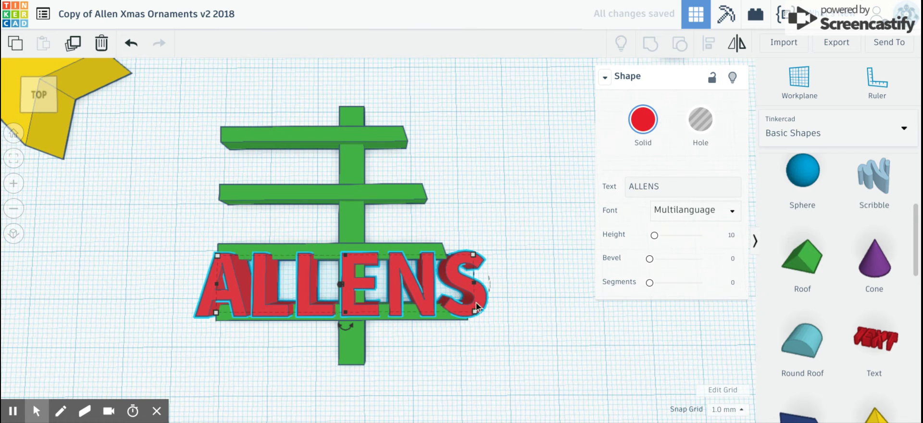
pyautogui.moveTo(474, 287); pyautogui.dragTo(452, 284)
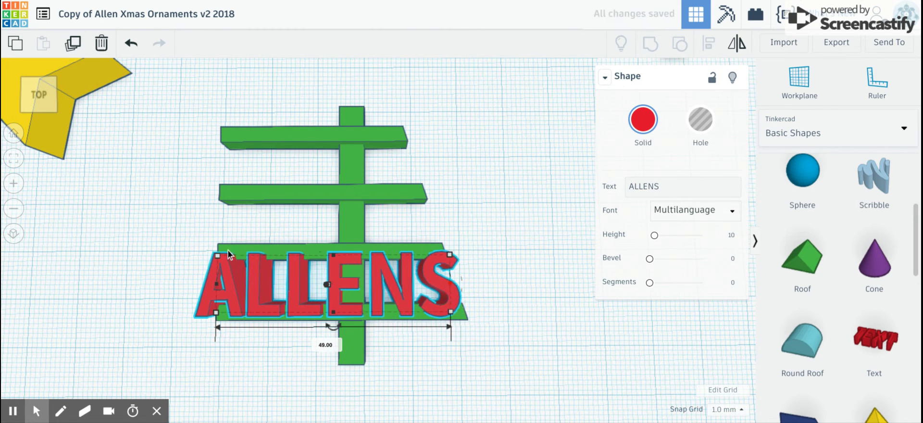
pyautogui.moveTo(218, 286); pyautogui.dragTo(227, 290)
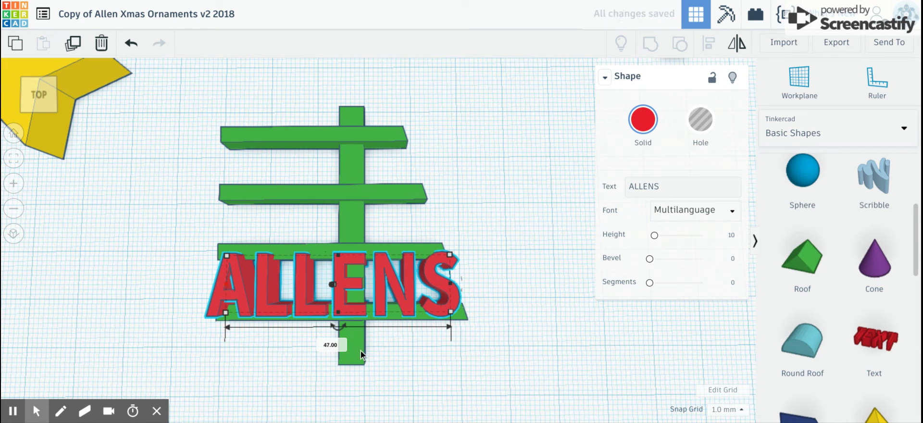
pyautogui.click(187, 171)
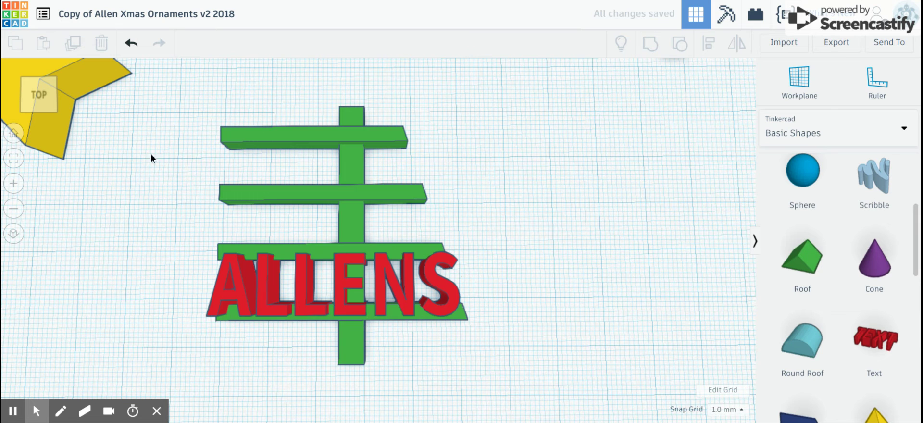
# Rotate the yellow star -18° so one point faces up and move it onto the top of the tree
pyautogui.click(13, 134)
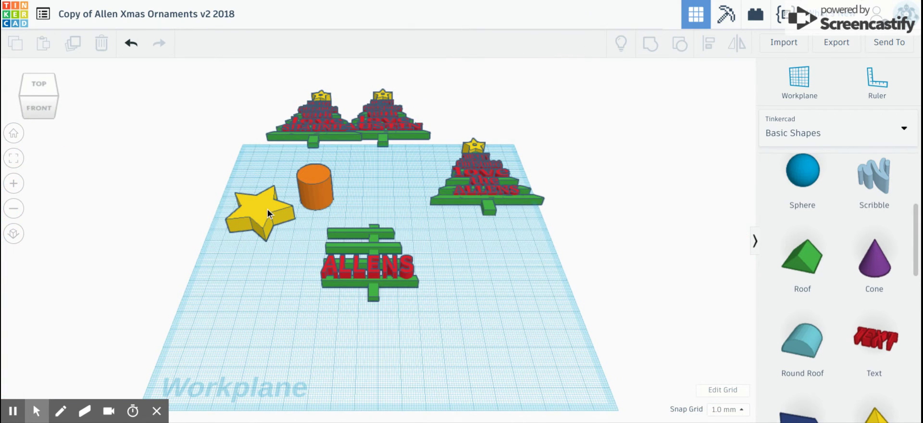
pyautogui.click(267, 209)
pyautogui.moveTo(259, 258); pyautogui.dragTo(281, 277)
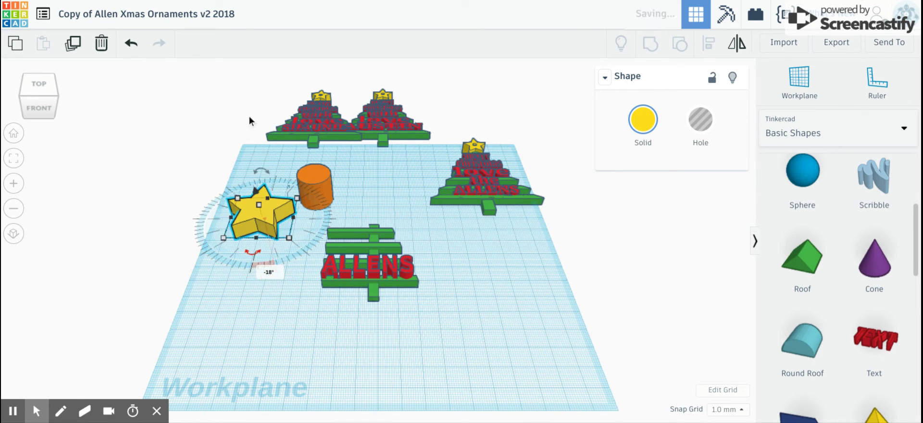
pyautogui.moveTo(266, 215); pyautogui.dragTo(383, 211)
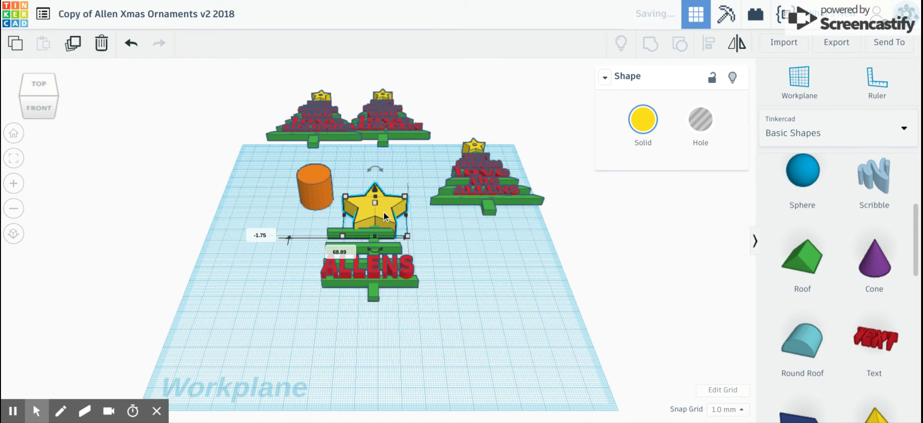
# Move the orange cylinder onto the star, shrink its base to 13 mm, stretch it to 35 mm tall and scale it down further
pyautogui.moveTo(308, 183); pyautogui.dragTo(371, 198)
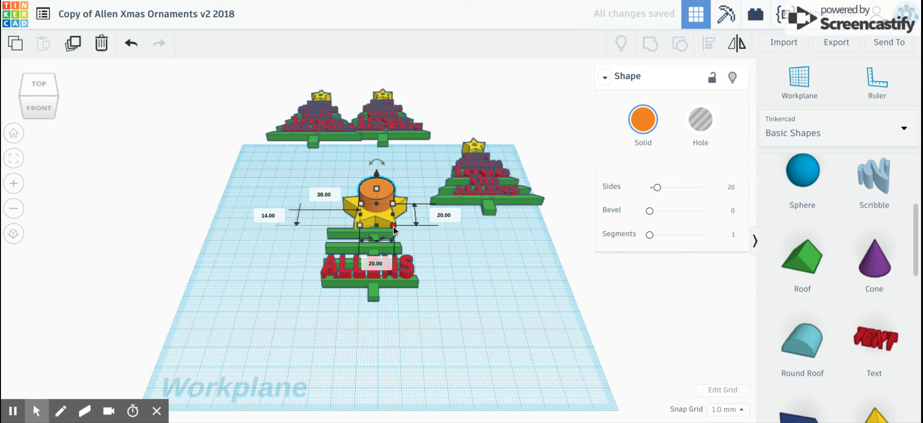
pyautogui.moveTo(393, 226); pyautogui.dragTo(382, 216)
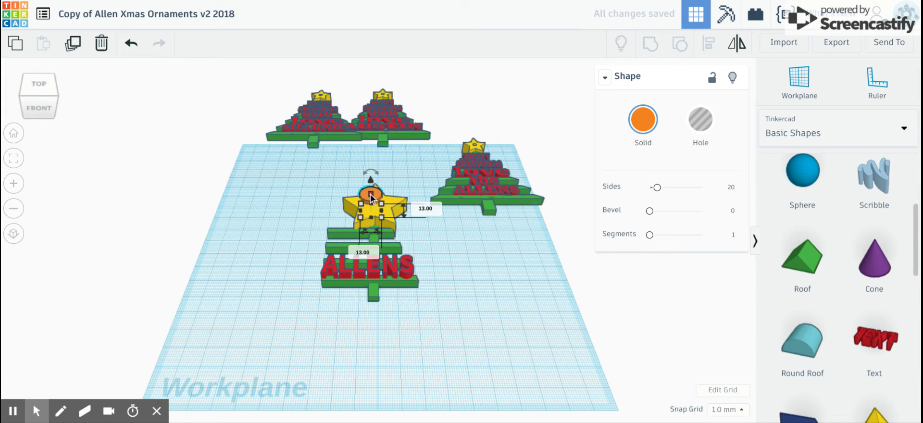
pyautogui.moveTo(370, 194); pyautogui.dragTo(373, 164)
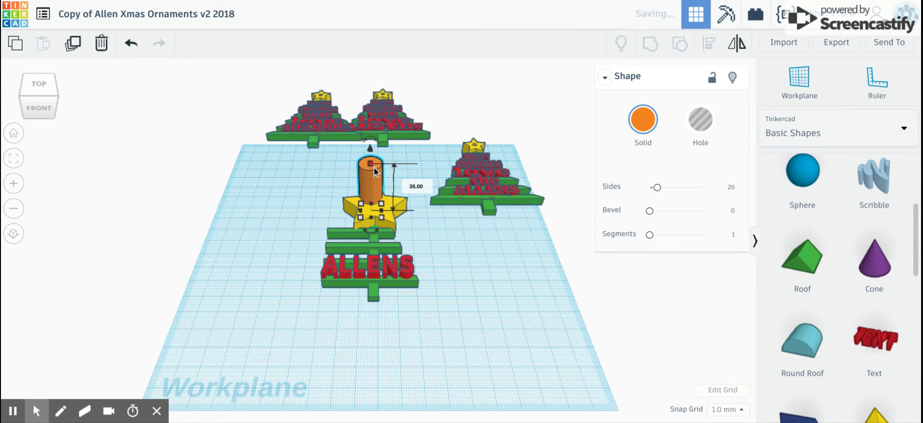
pyautogui.moveTo(381, 215)
pyautogui.mouseDown()
pyautogui.moveTo(368, 192)
pyautogui.moveTo(373, 202)
pyautogui.mouseUp()
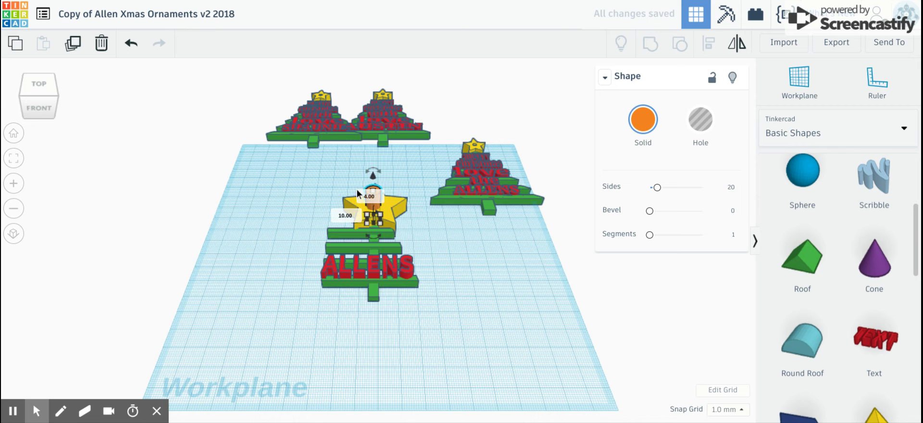
pyautogui.click(333, 195)
# Align the star and the orange cylinder on their centres in both horizontal directions
pyautogui.moveTo(290, 207); pyautogui.dragTo(288, 286, button='right')
pyautogui.moveTo(347, 174); pyautogui.dragTo(396, 211)
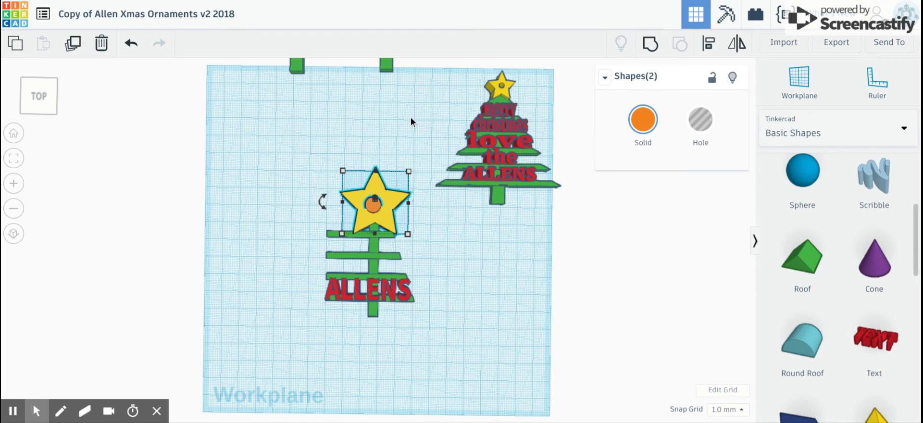
pyautogui.click(708, 44)
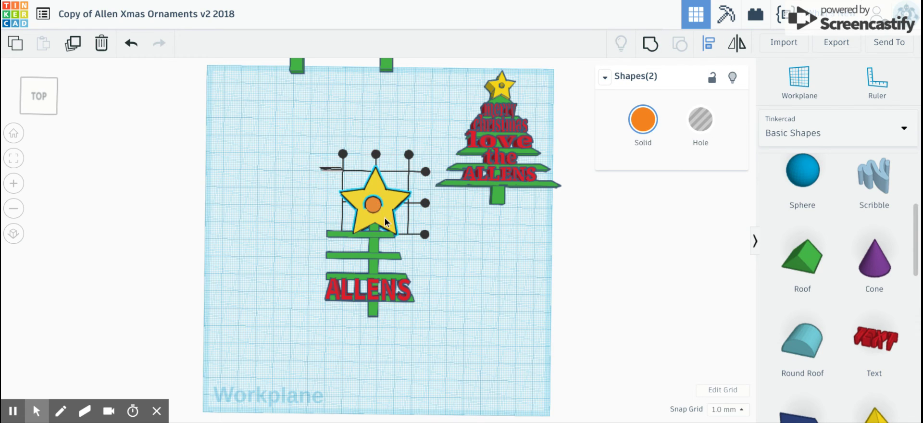
pyautogui.click(375, 154)
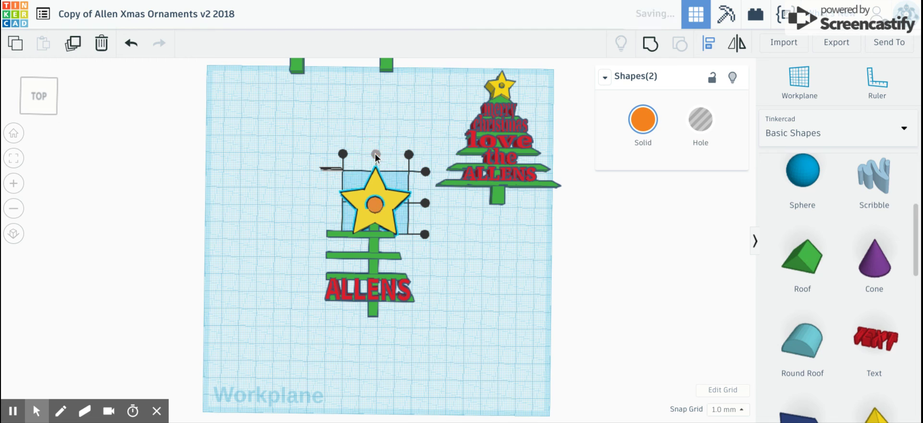
pyautogui.click(425, 206)
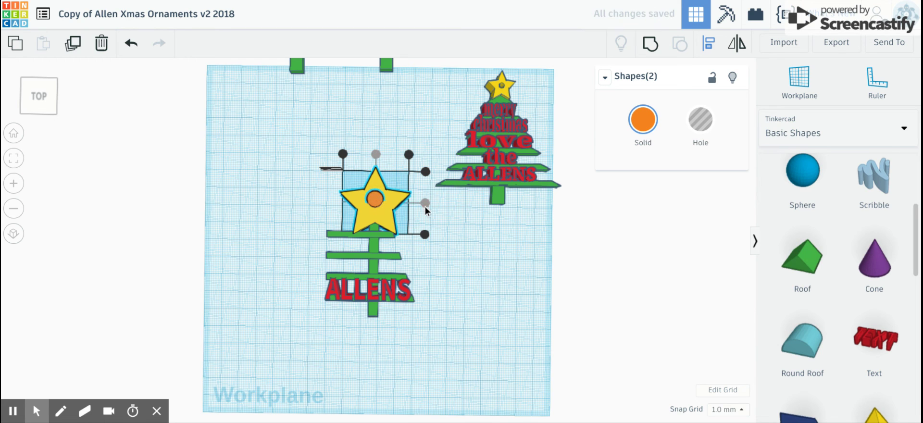
pyautogui.click(457, 240)
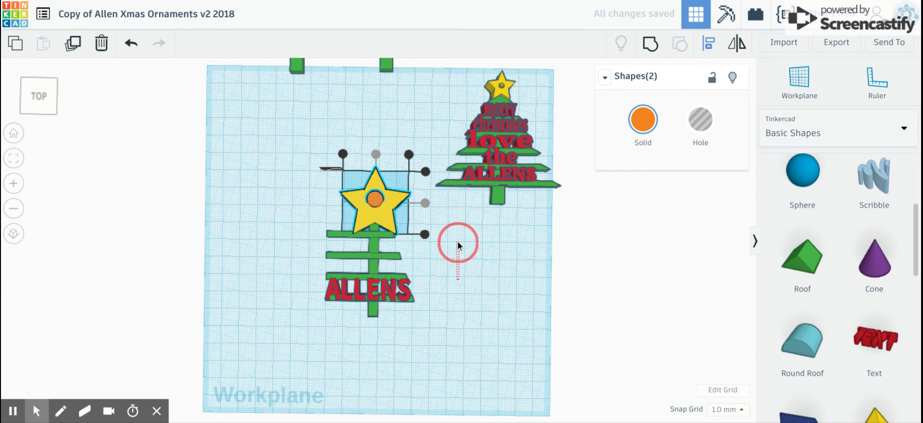
# Turn the orange cylinder into a hole and group it with the star to cut a hanging hole through its centre
pyautogui.moveTo(458, 241); pyautogui.dragTo(595, 305, button='right')
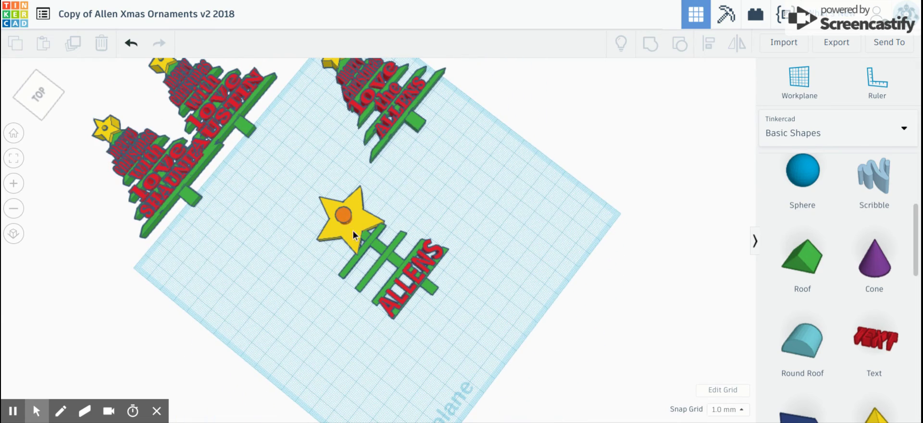
pyautogui.click(345, 214)
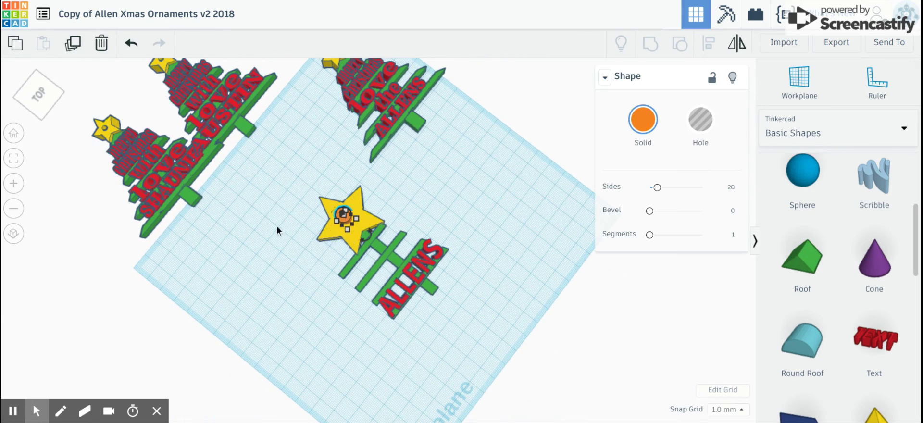
pyautogui.click(700, 119)
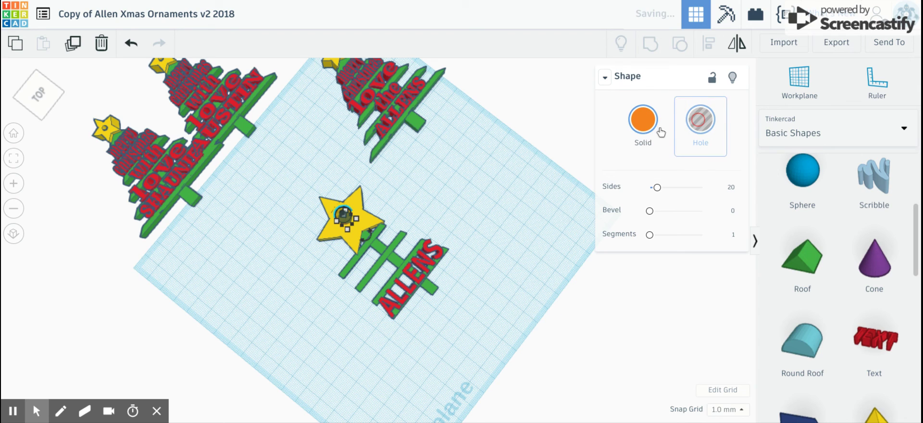
pyautogui.keyDown('shift'); pyautogui.click(329, 238); pyautogui.keyUp('shift')
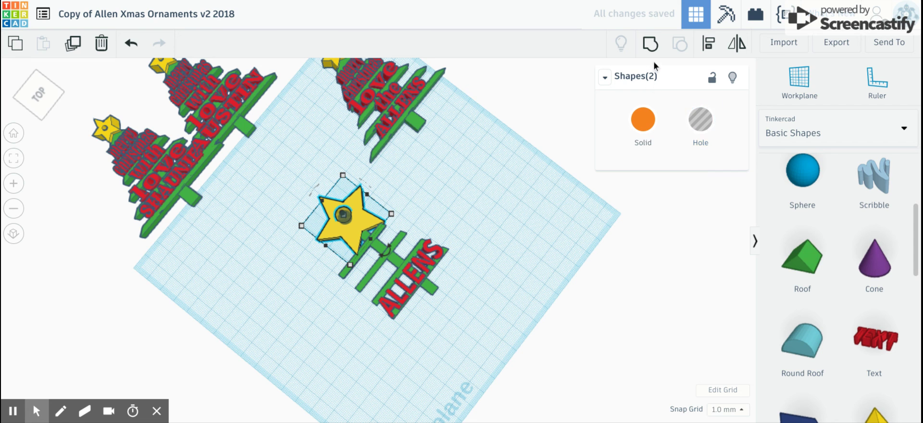
pyautogui.click(651, 44)
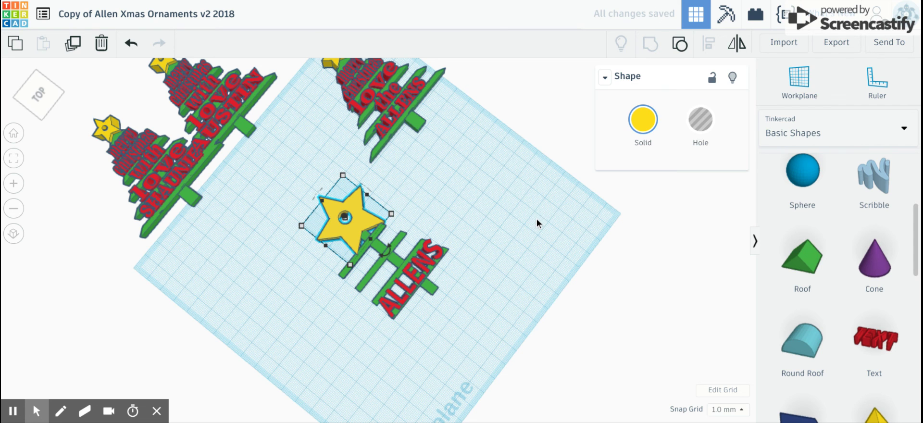
pyautogui.moveTo(536, 218); pyautogui.dragTo(451, 246, button='right')
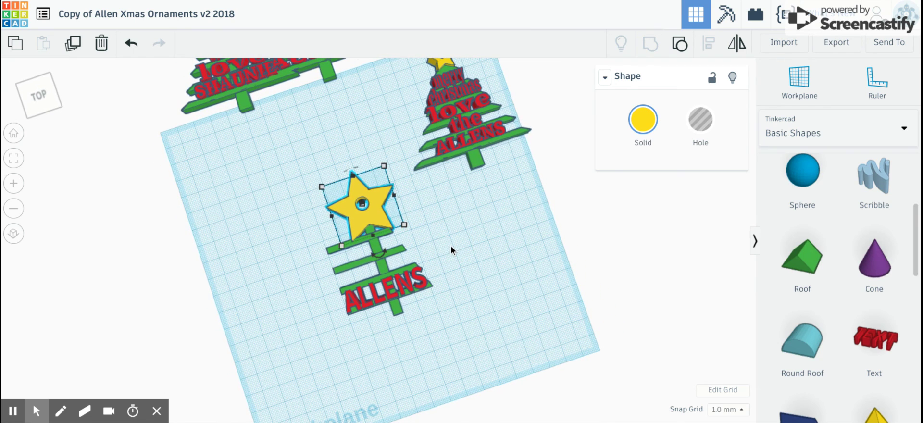
pyautogui.click(451, 245)
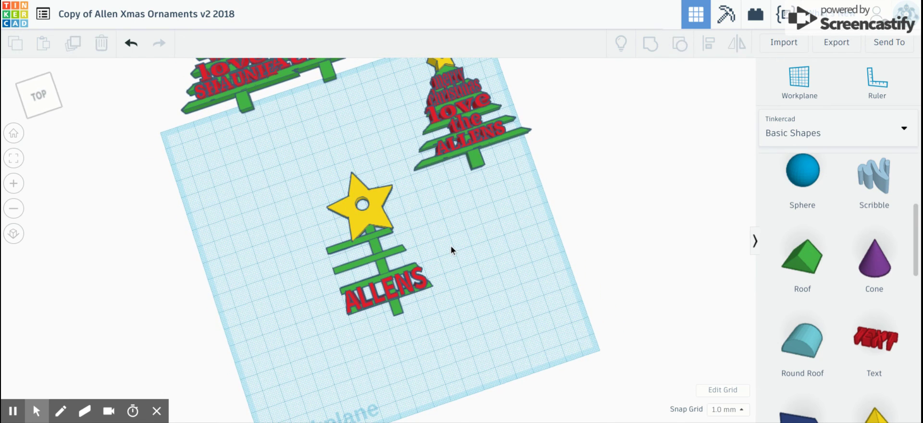